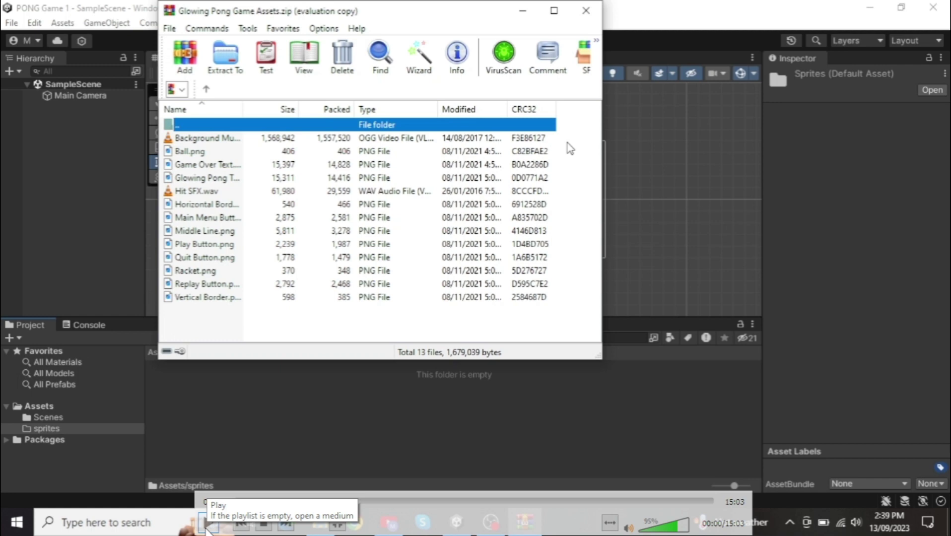
# Step: Move all 13 Glowing Pong Game Assets files from WinRAR into Assets/sprites, then minimize WinRAR
pyautogui.moveTo(541, 312)
pyautogui.mouseDown()
pyautogui.moveTo(370, 177)
pyautogui.moveTo(161, 88)
pyautogui.mouseUp()
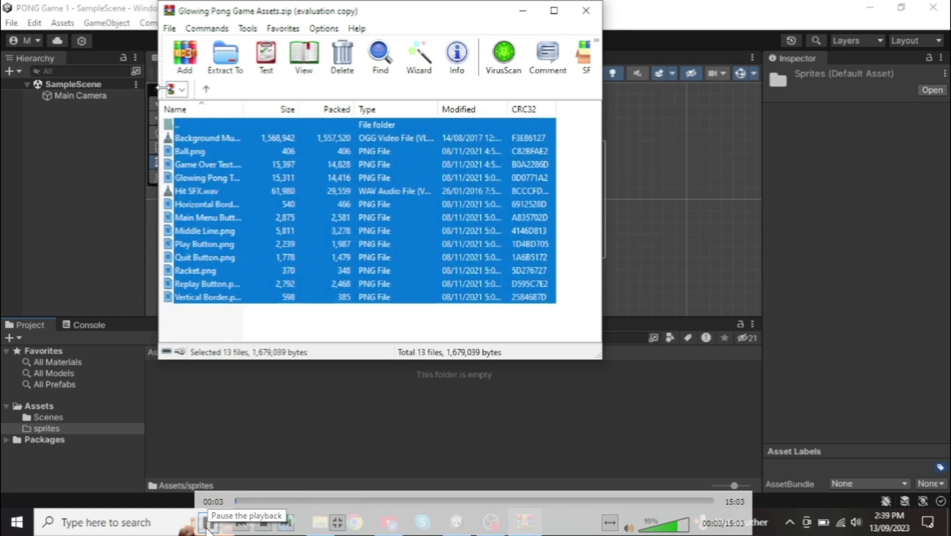
pyautogui.moveTo(247, 153)
pyautogui.mouseDown()
pyautogui.moveTo(304, 383)
pyautogui.moveTo(291, 401)
pyautogui.mouseUp()
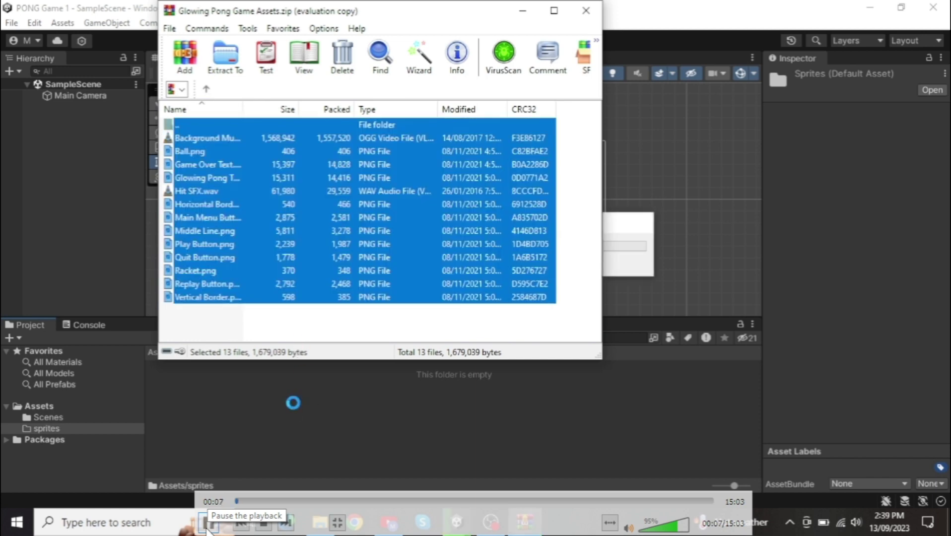
pyautogui.click(523, 10)
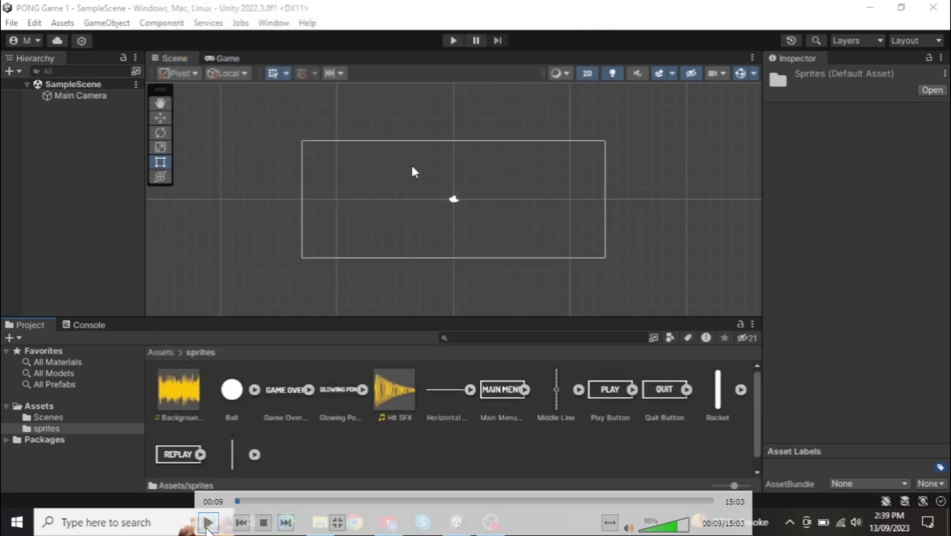
# Step: Open Build Settings from the File menu, then pause and resume the tutorial video several times
pyautogui.click(13, 23)
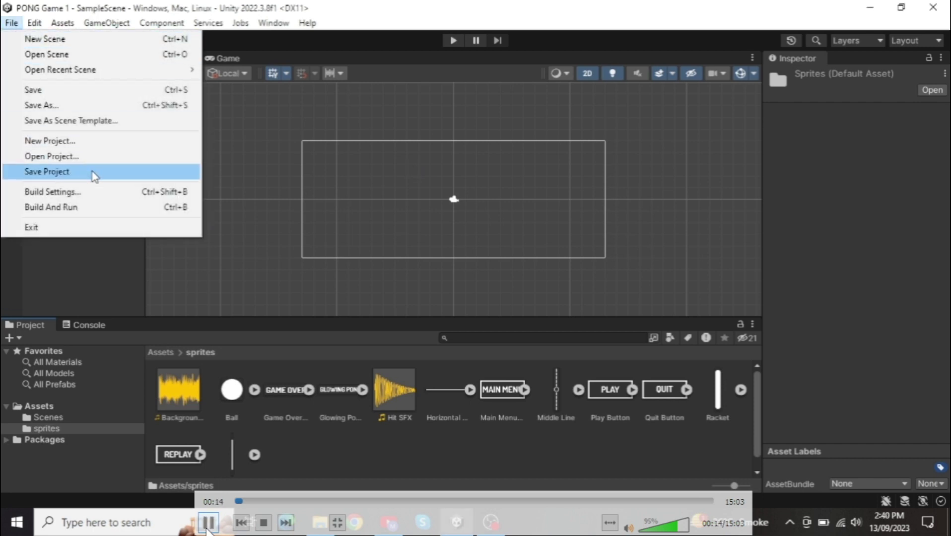
pyautogui.click(94, 192)
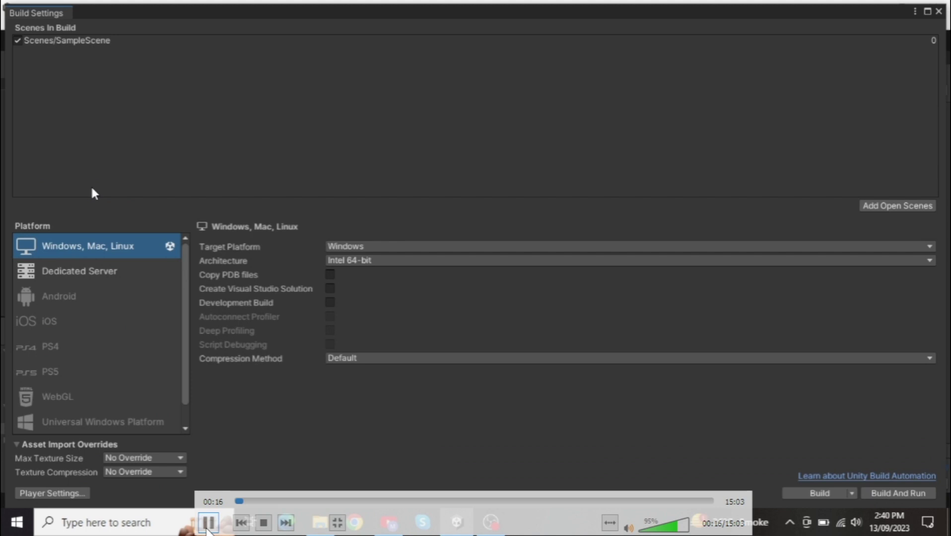
pyautogui.click(208, 527)
pyautogui.click(208, 525)
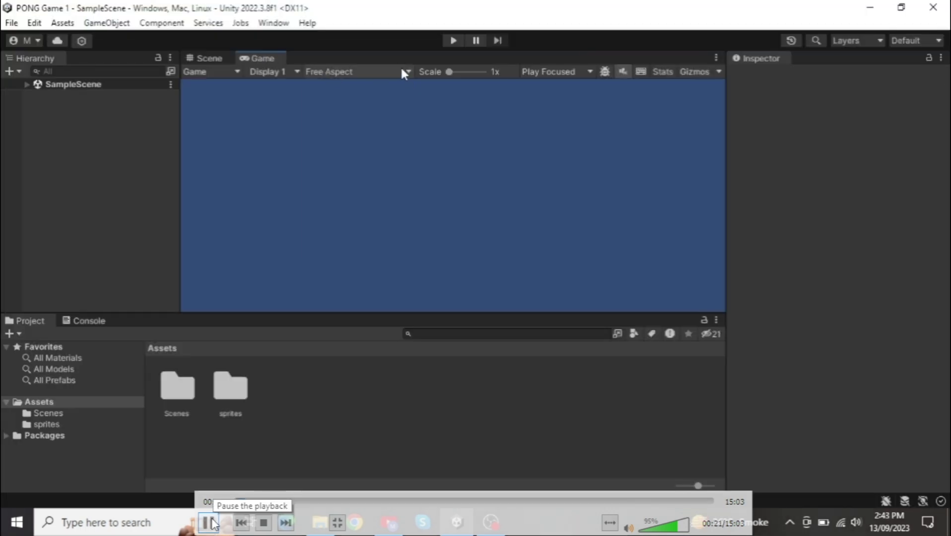
pyautogui.click(209, 524)
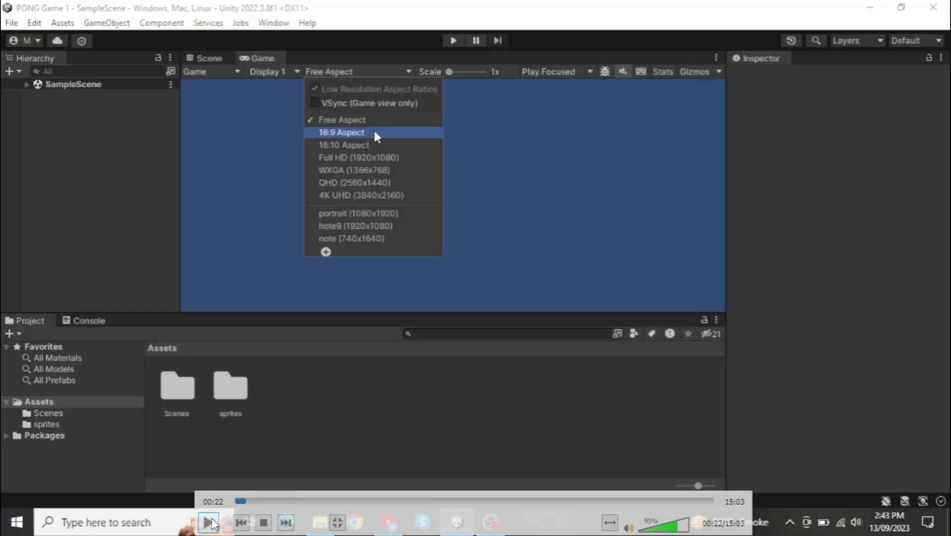
pyautogui.click(209, 523)
pyautogui.click(209, 523)
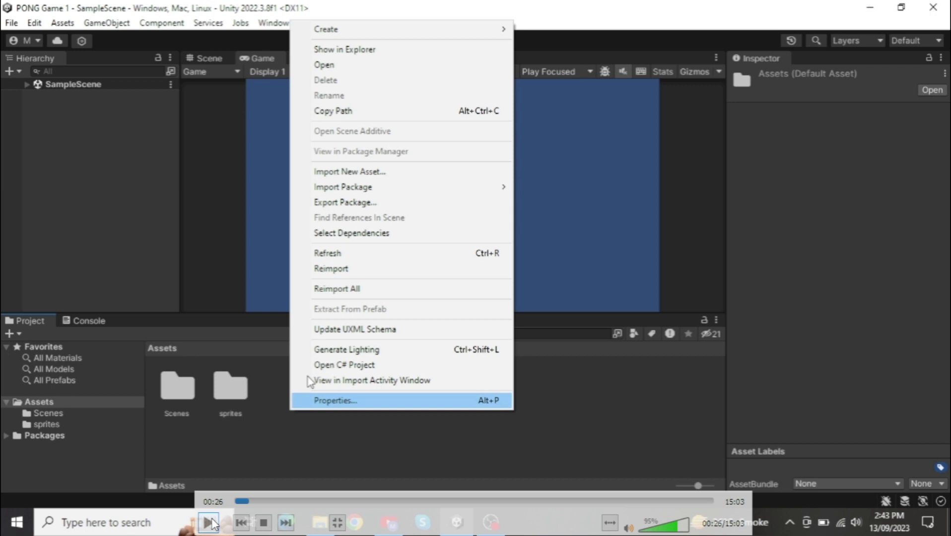
# Step: Toggle the tutorial video's playback
pyautogui.click(212, 524)
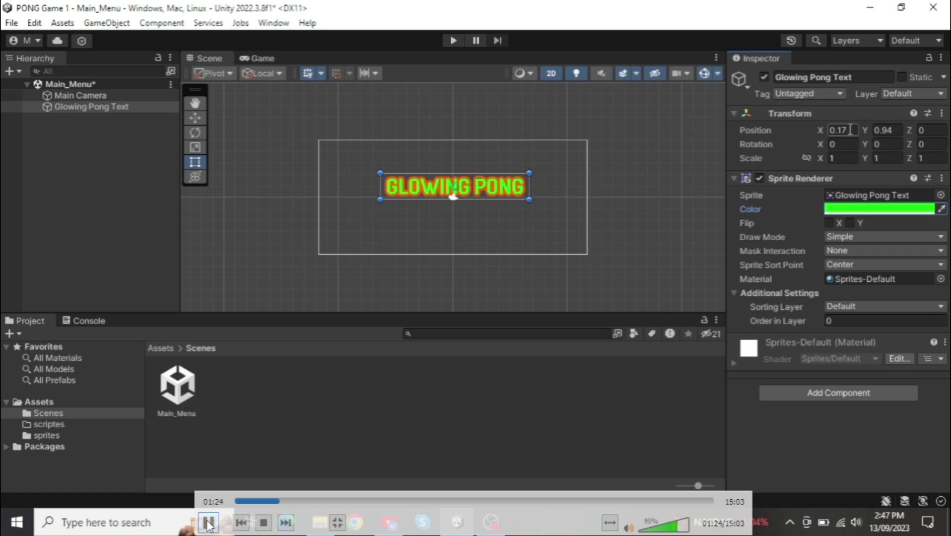
# Step: Rewind the tutorial video slightly with the Left arrow key
pyautogui.press('Left')
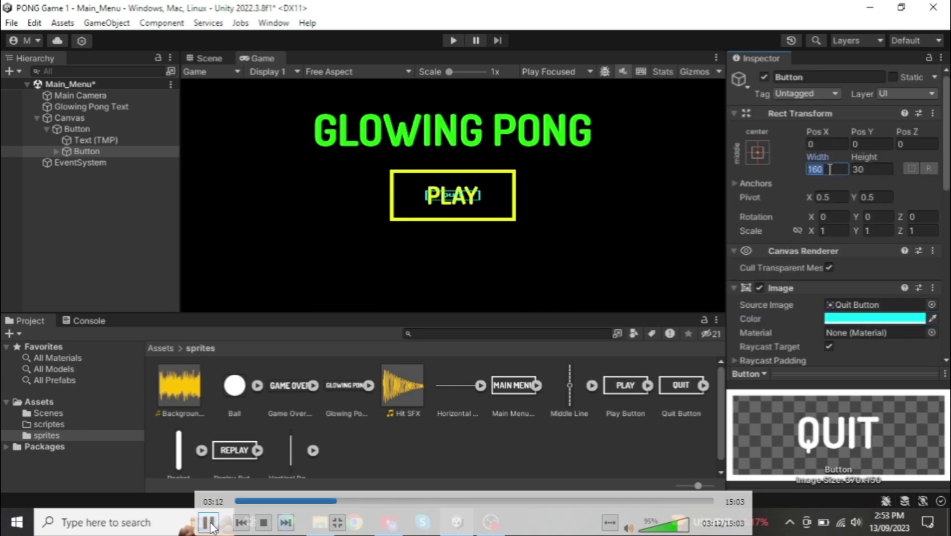
# Step: Size the QUIT button to width 370 and height 150, with Pos Y -200
pyautogui.press('BackSpace')
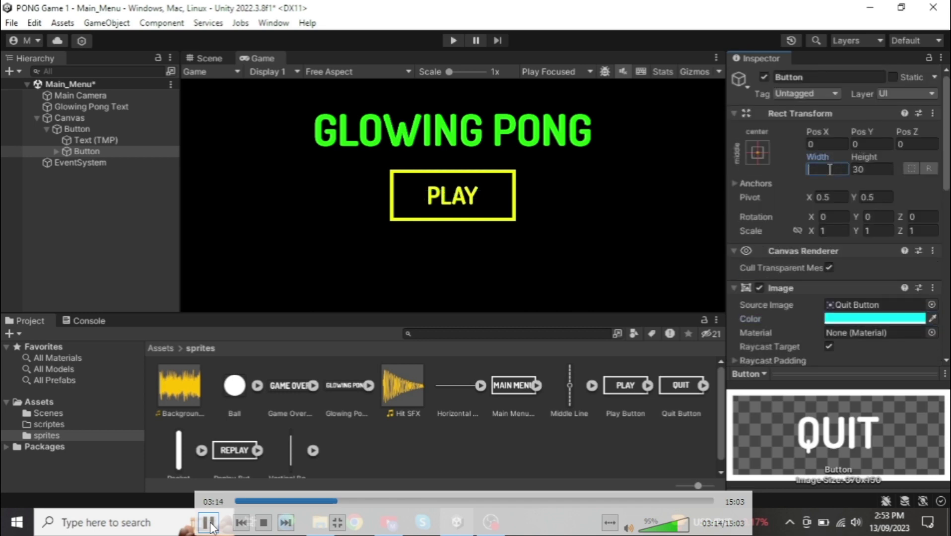
pyautogui.write('370')
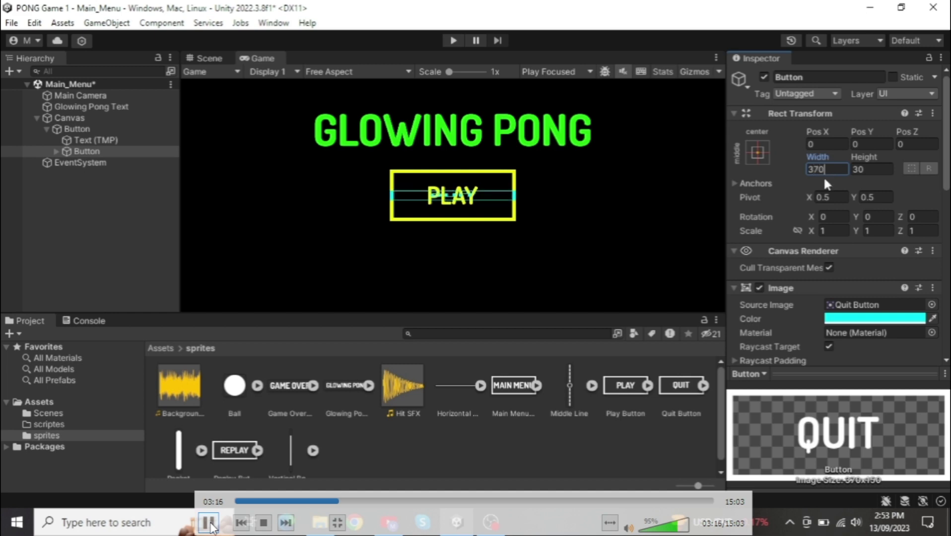
pyautogui.click(874, 168)
pyautogui.write('1')
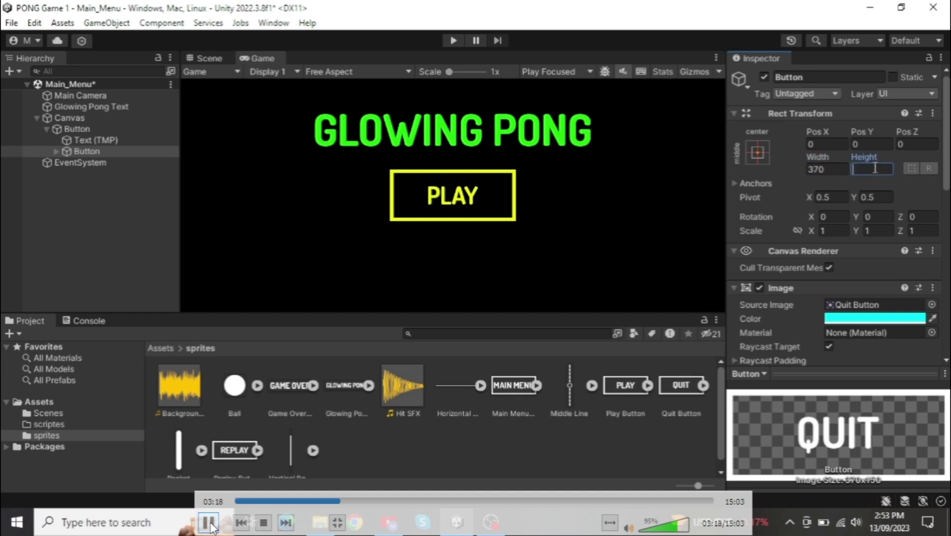
pyautogui.write('50')
pyautogui.click(875, 143)
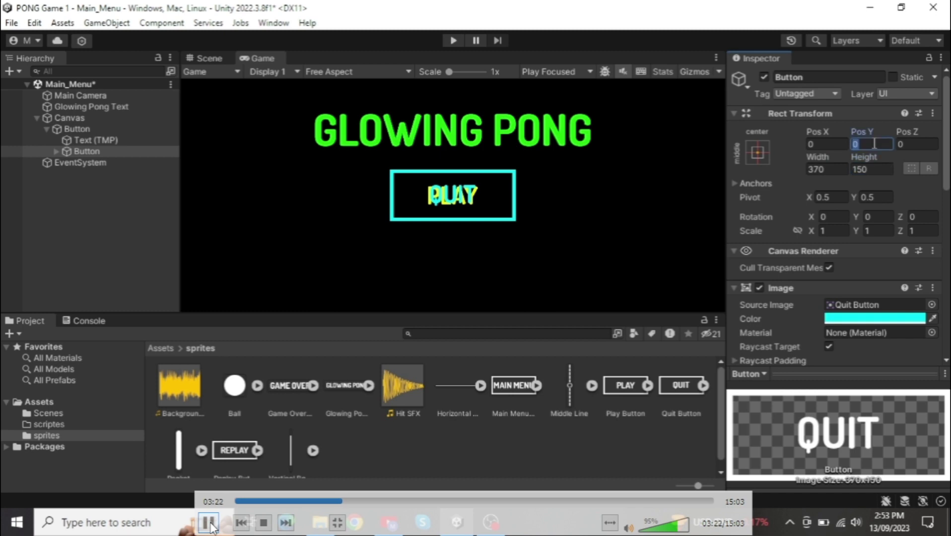
pyautogui.write('-200')
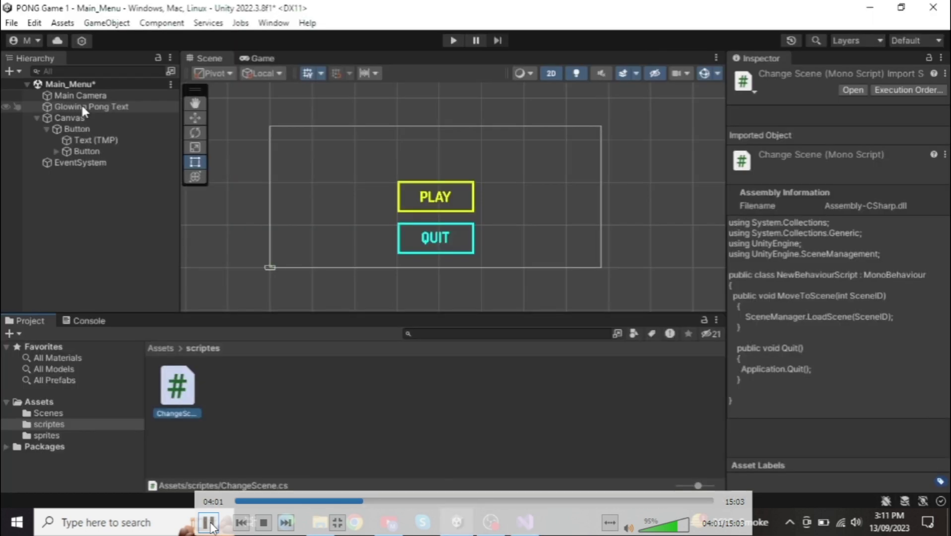
# Step: Pause the tutorial video
pyautogui.click(208, 522)
# Step: Resume the tutorial video
pyautogui.click(209, 524)
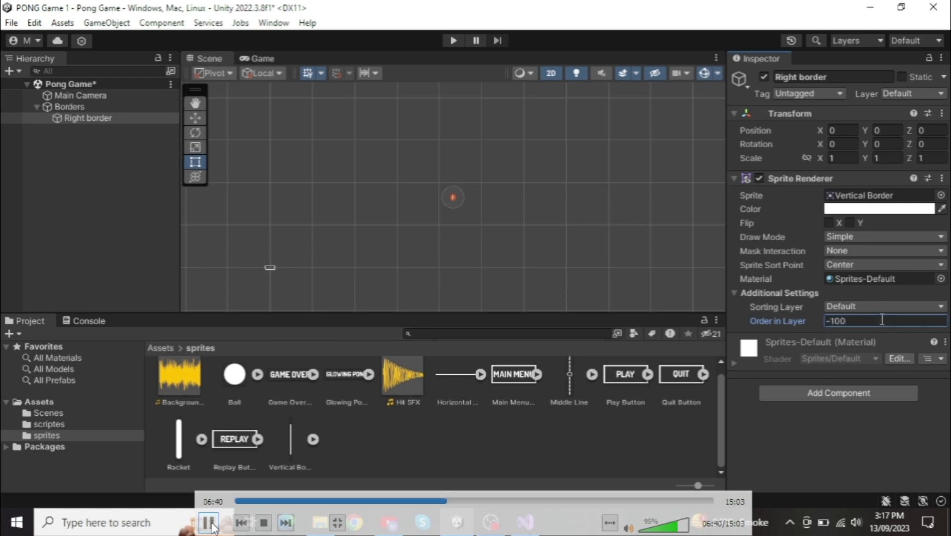
# Step: Set the Right border's Position X to 8.7
pyautogui.press('BackSpace')
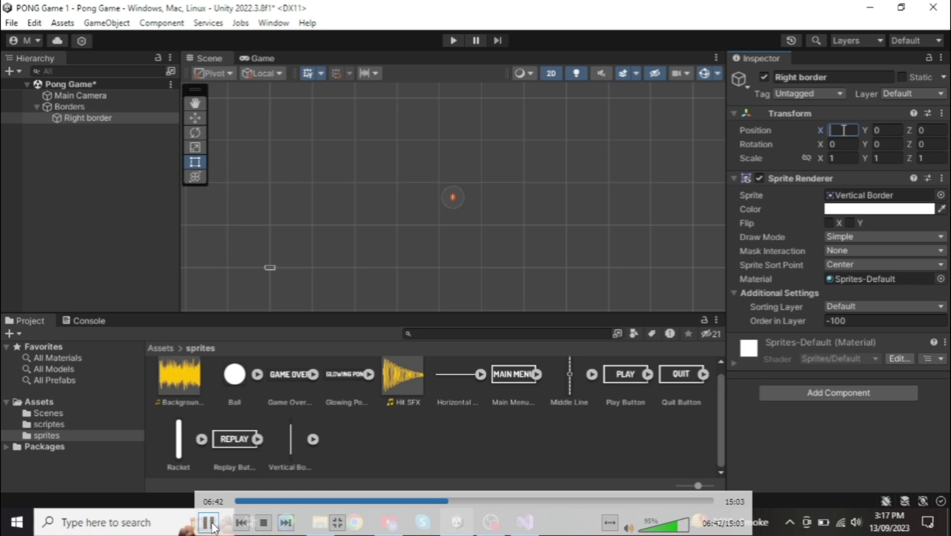
pyautogui.write('8.7')
pyautogui.click(841, 75)
pyautogui.write('bottom')
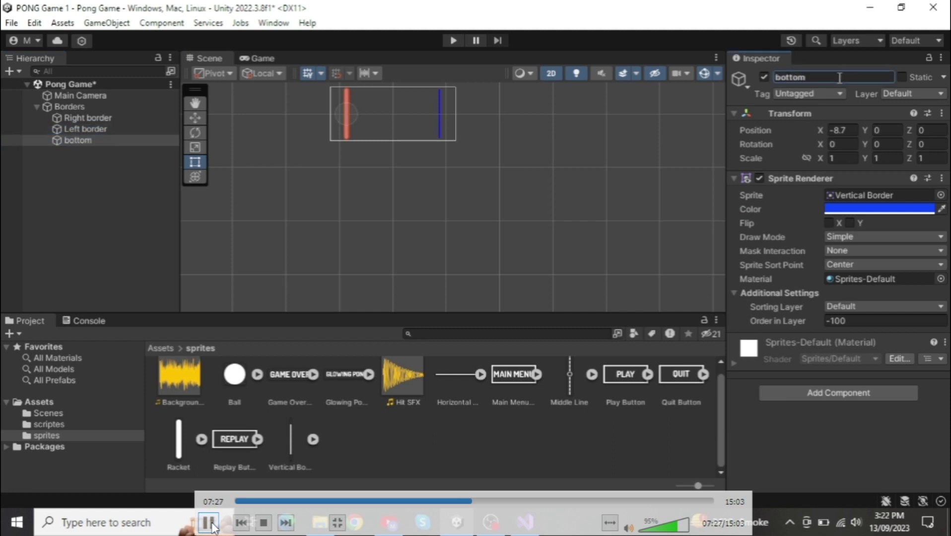
# Step: Pause and resume the tutorial video three times while following along
pyautogui.click(208, 522)
pyautogui.click(208, 523)
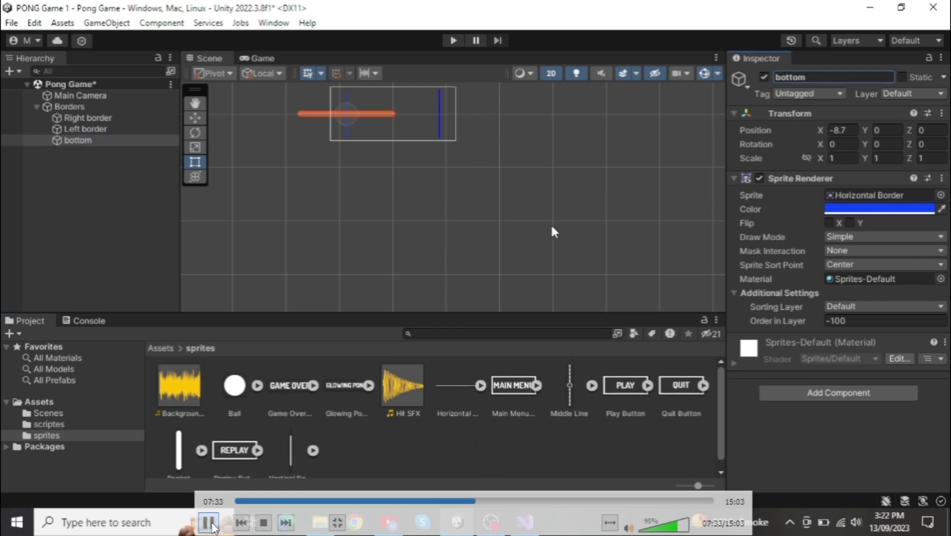
pyautogui.click(212, 525)
pyautogui.click(212, 525)
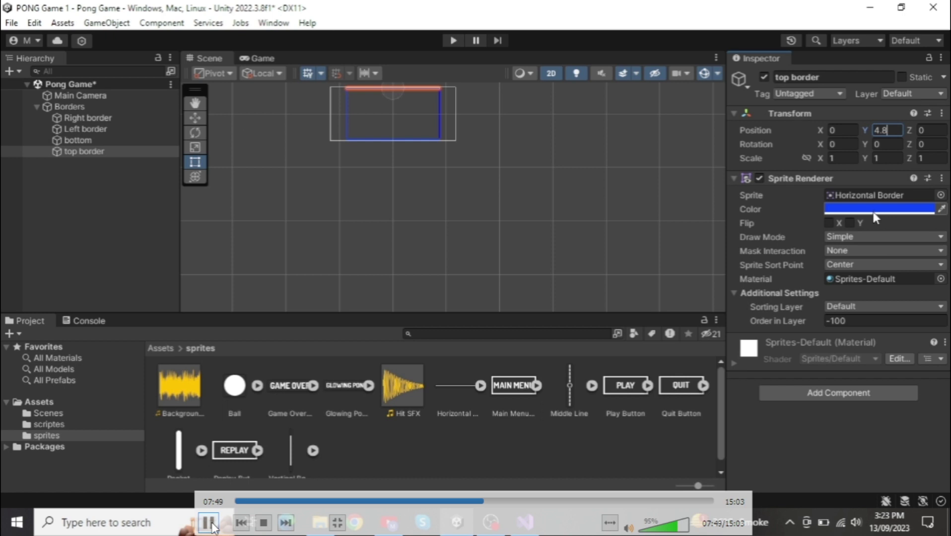
pyautogui.click(208, 522)
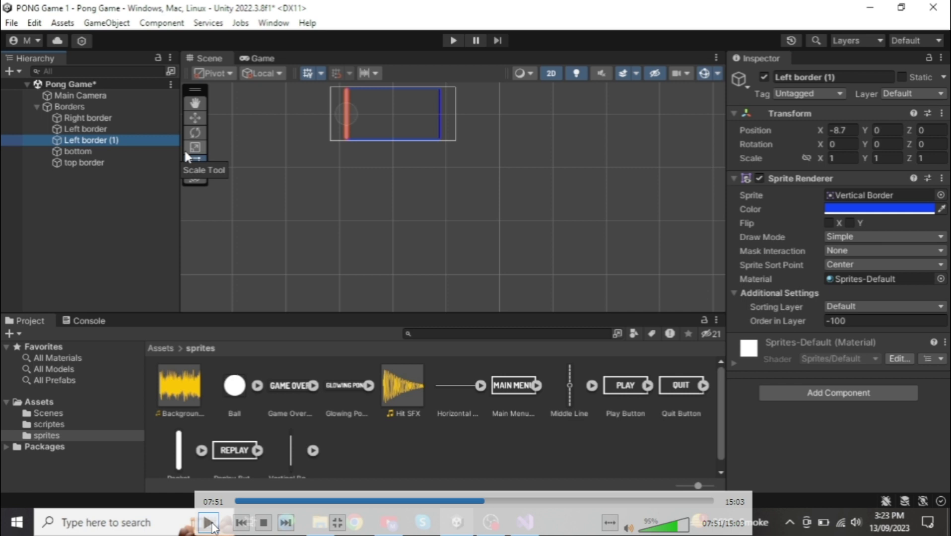
pyautogui.click(213, 527)
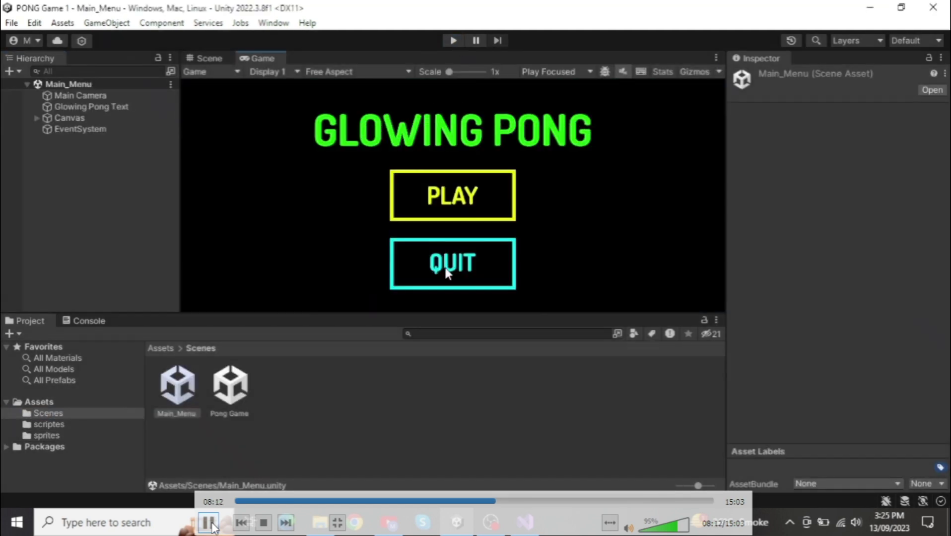
# Step: Pause, resume, then pause the tutorial video again
pyautogui.click(212, 524)
pyautogui.click(211, 524)
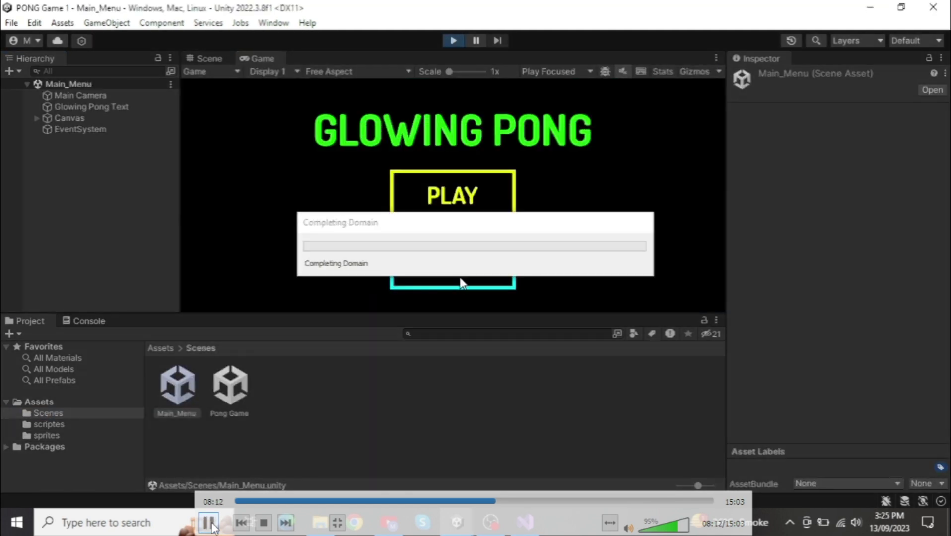
pyautogui.click(211, 524)
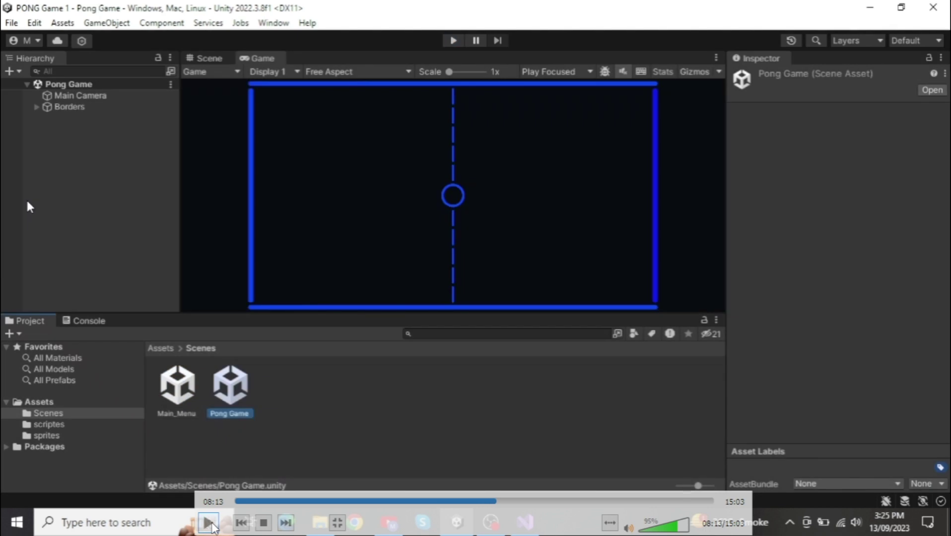